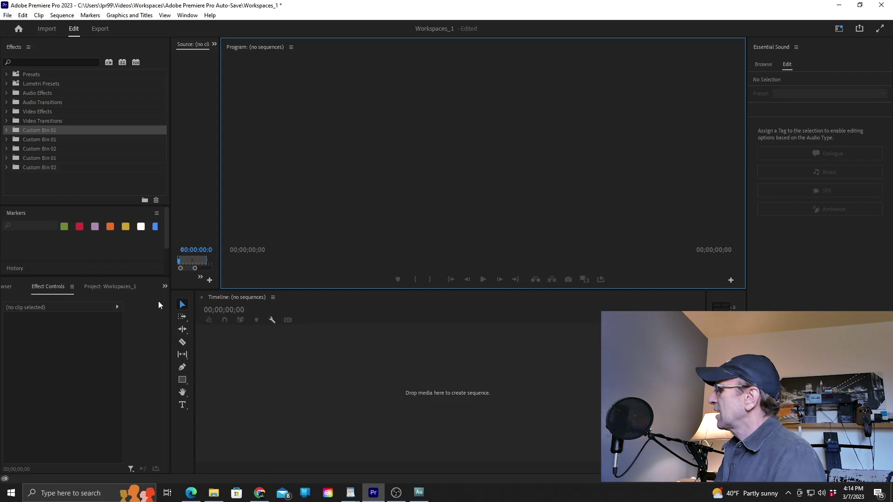
# Undock the Effect Controls panel into a floating window.
pyautogui.rightClick(52, 287)
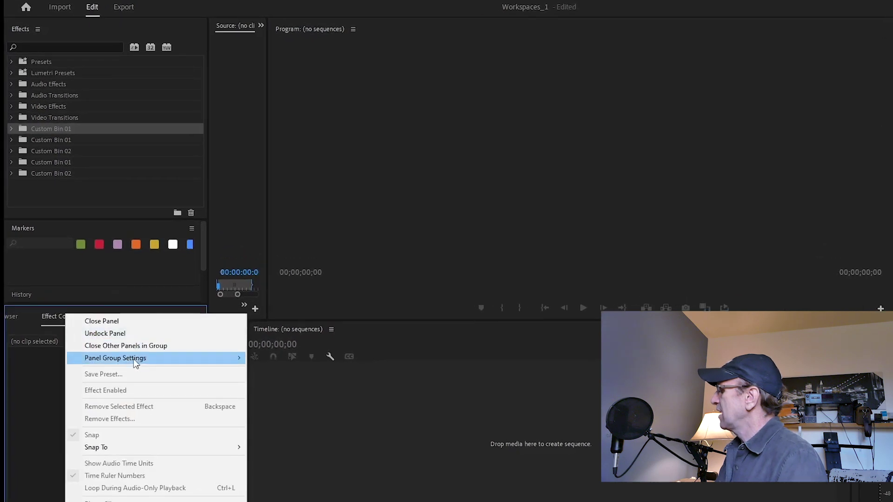
pyautogui.moveTo(143, 361)
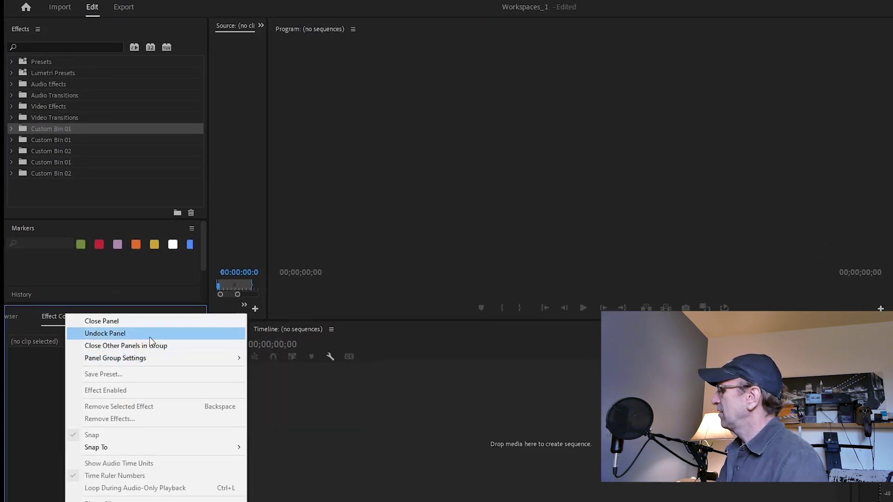
pyautogui.click(150, 336)
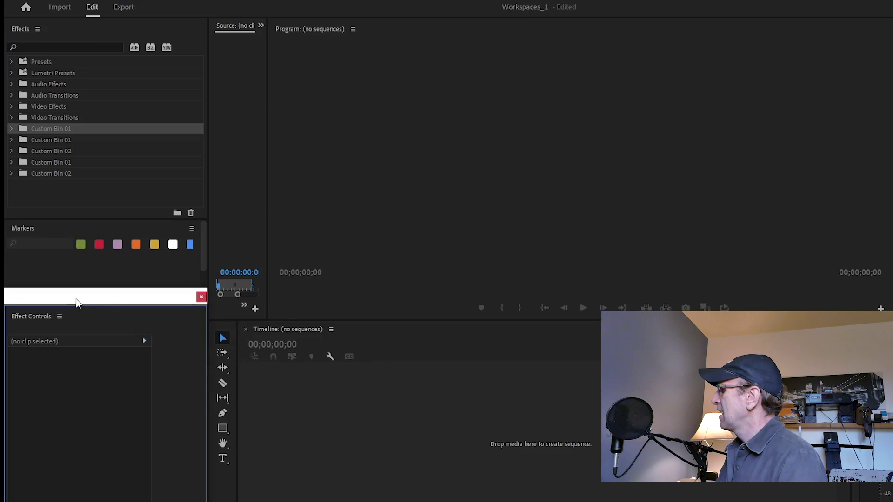
# Drag the floating Effect Controls window up to the top of the workspace, then rightward.
pyautogui.moveTo(77, 298); pyautogui.dragTo(116, 32)
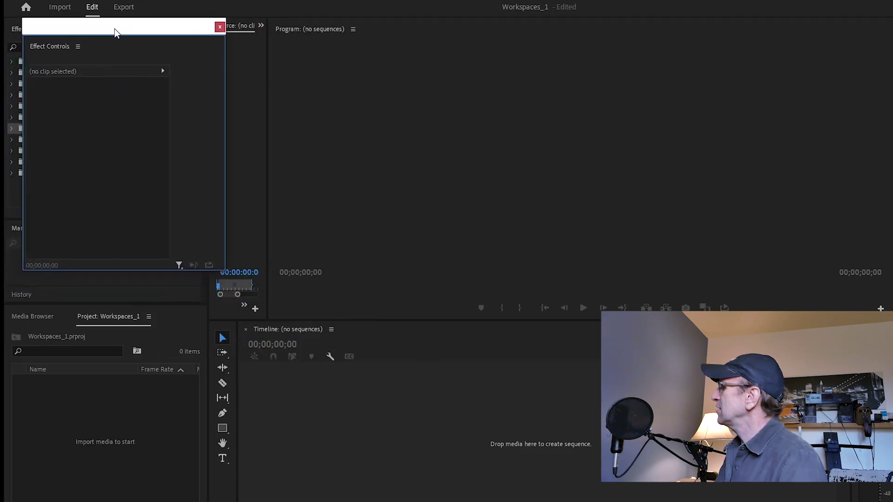
pyautogui.rightClick(116, 31)
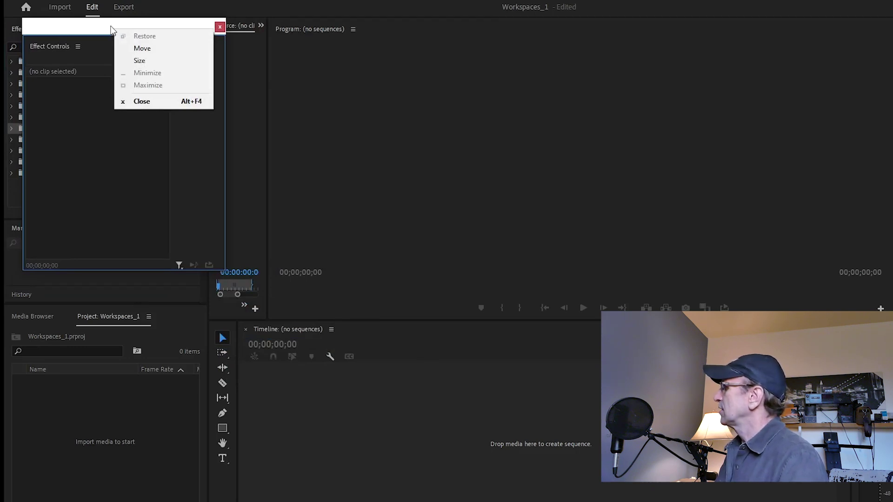
pyautogui.click(107, 30)
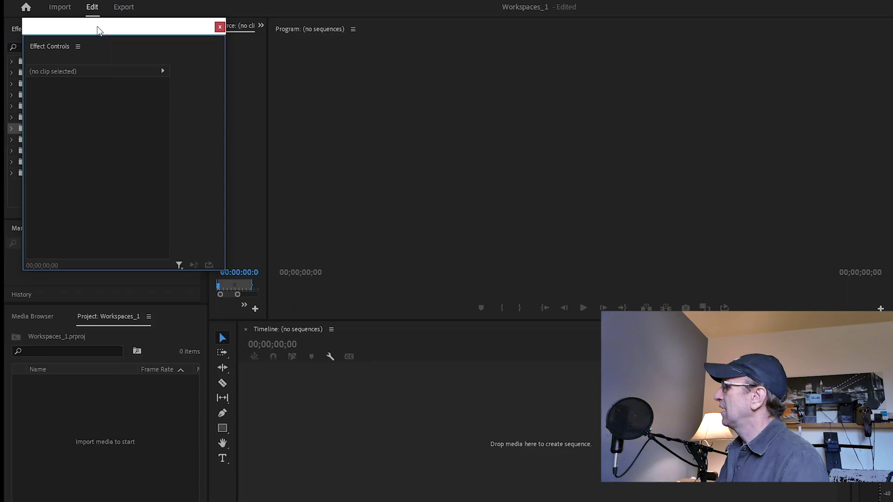
pyautogui.moveTo(107, 30); pyautogui.dragTo(181, 31)
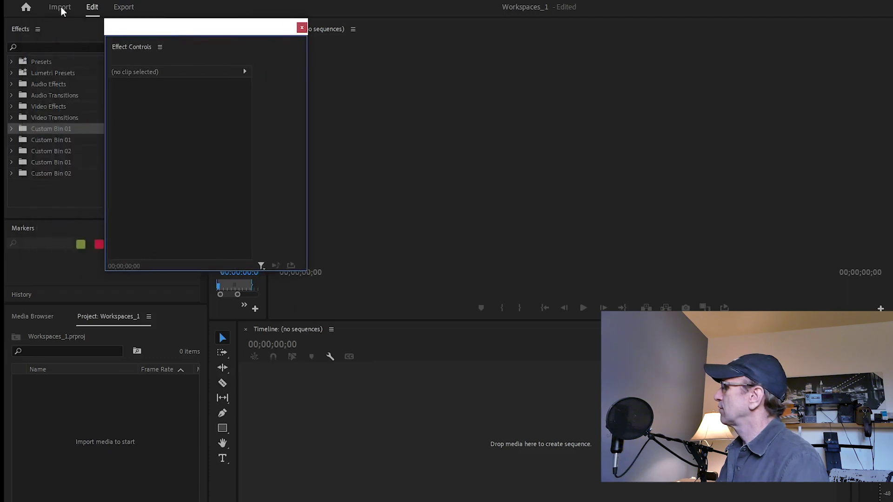
pyautogui.click(34, 0)
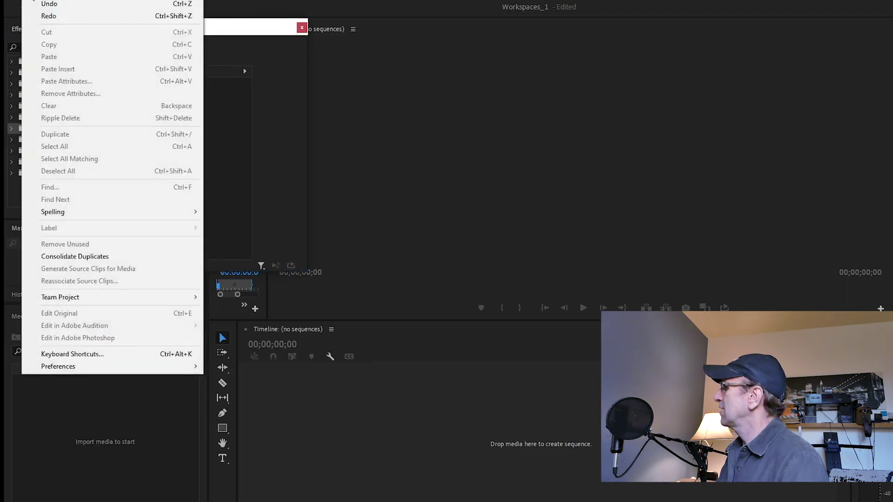
pyautogui.press('Escape')
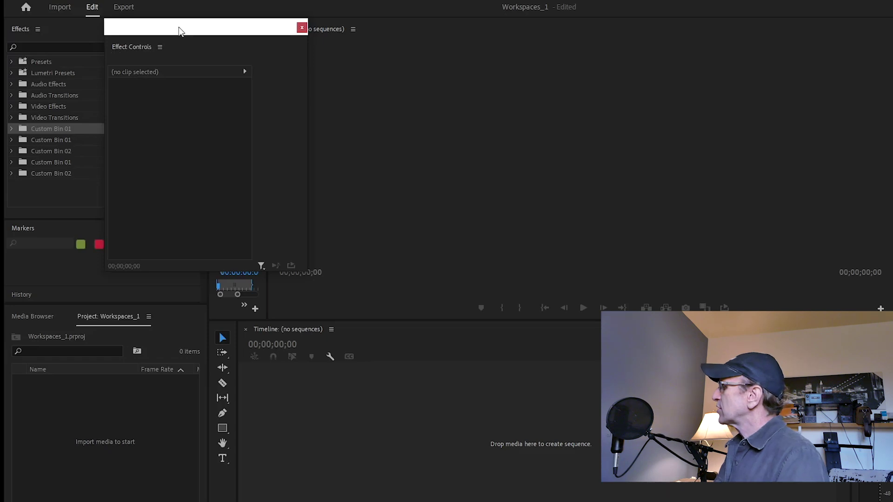
pyautogui.moveTo(179, 27); pyautogui.dragTo(239, 30)
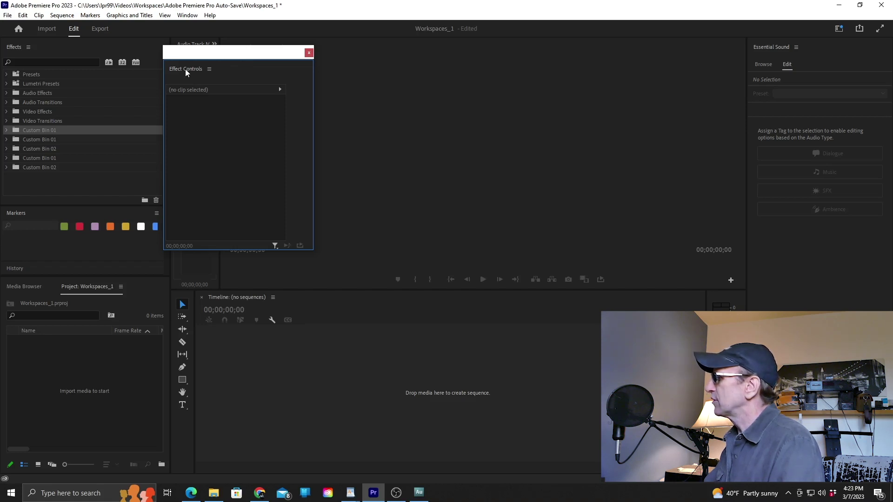
# Drop Effect Controls on the left-edge zone so it docks as a column beside Effects.
pyautogui.moveTo(186, 69); pyautogui.dragTo(25, 139)
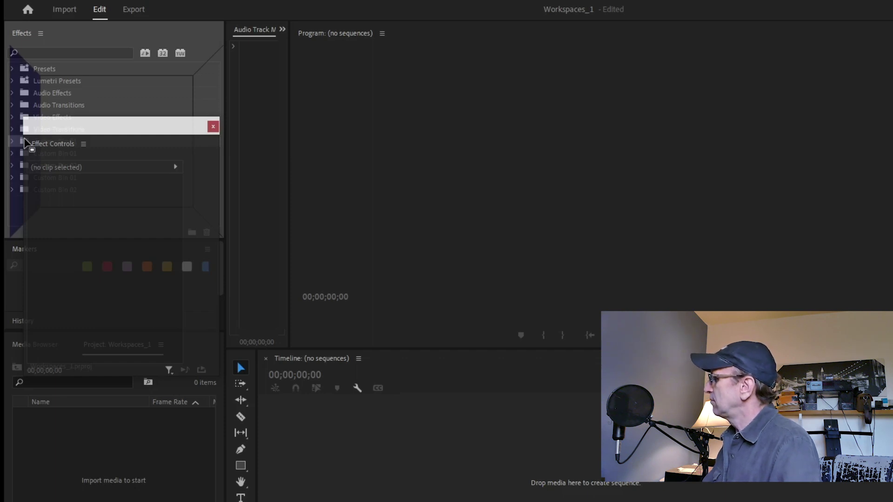
pyautogui.moveTo(24, 138); pyautogui.dragTo(27, 133)
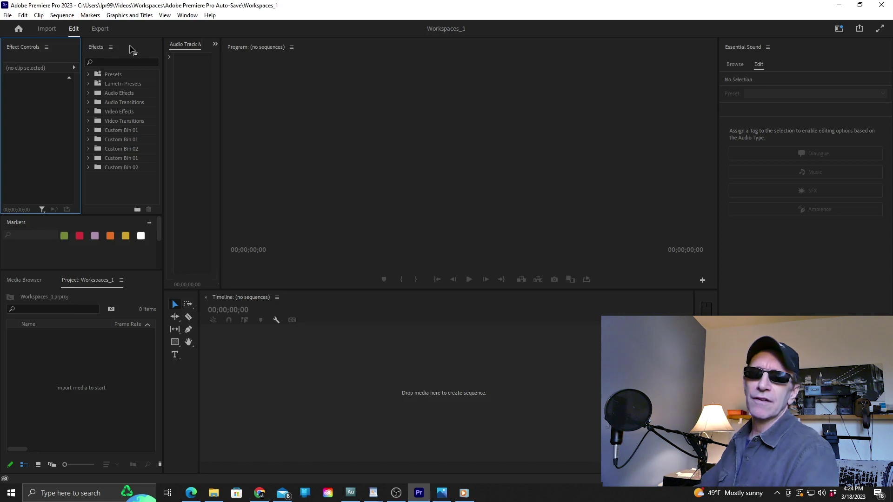
# Undock Effect Controls via Undock Panel and re-dock it as a frame right of Effects.
pyautogui.rightClick(26, 49)
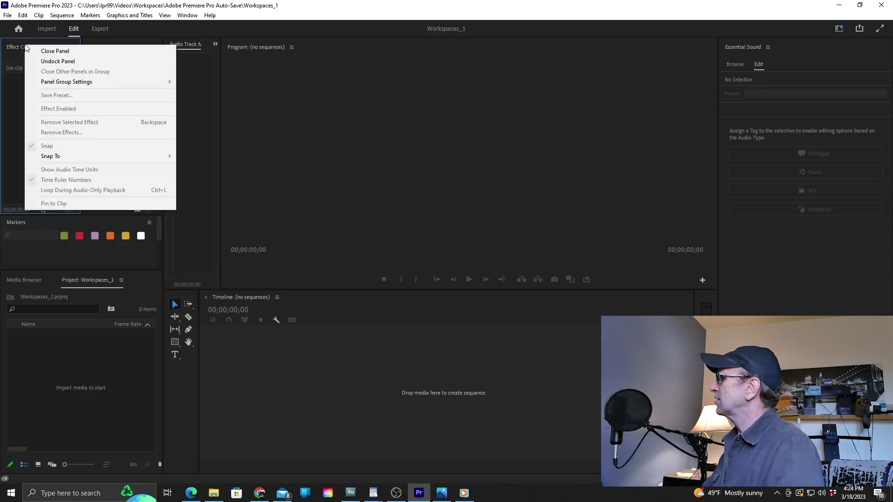
pyautogui.click(65, 63)
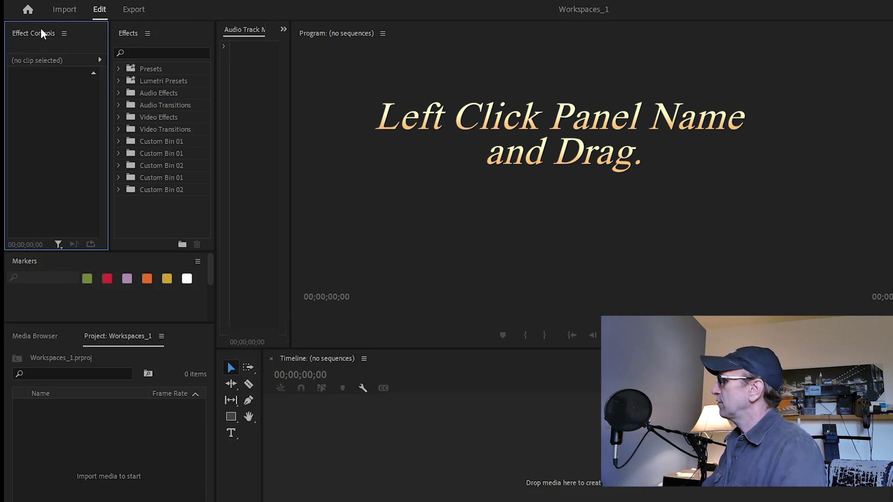
pyautogui.keyDown('ctrl'); pyautogui.moveTo(41, 29); pyautogui.dragTo(362, 109); pyautogui.keyUp('ctrl')
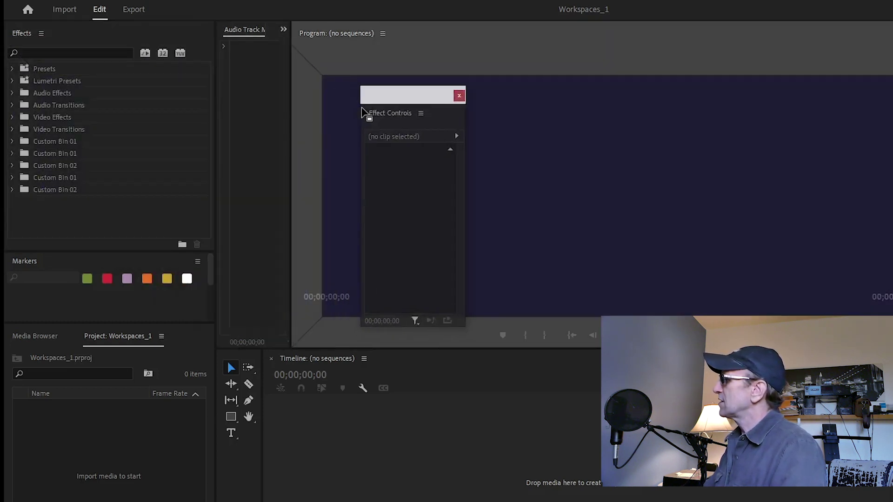
pyautogui.keyDown('ctrl'); pyautogui.moveTo(363, 110); pyautogui.dragTo(189, 106); pyautogui.keyUp('ctrl')
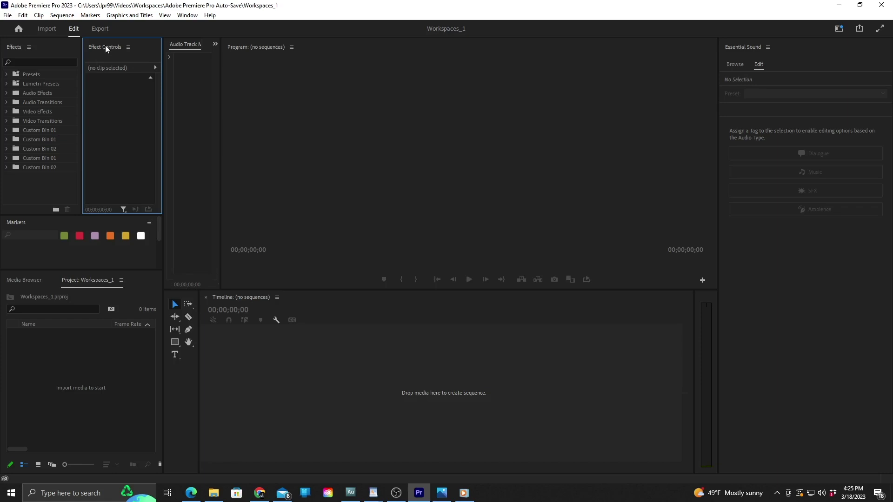
pyautogui.moveTo(106, 48); pyautogui.dragTo(786, 462)
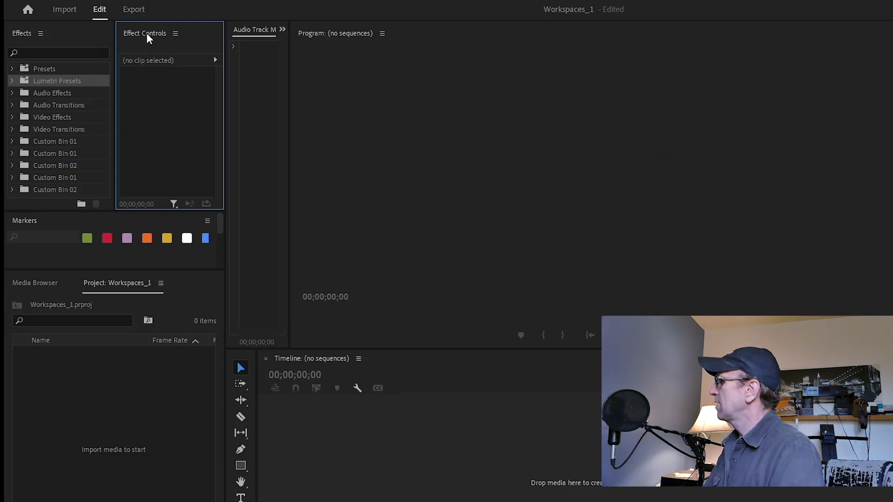
# Drop Effect Controls near the Effects tab bar, then toggle between the Effects and Effect Controls tabs.
pyautogui.moveTo(147, 33); pyautogui.dragTo(105, 48)
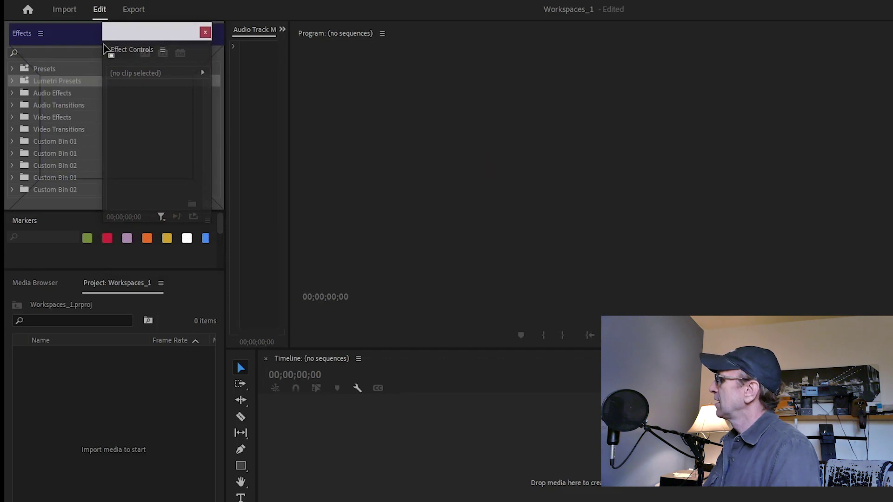
pyautogui.moveTo(104, 47); pyautogui.dragTo(104, 48)
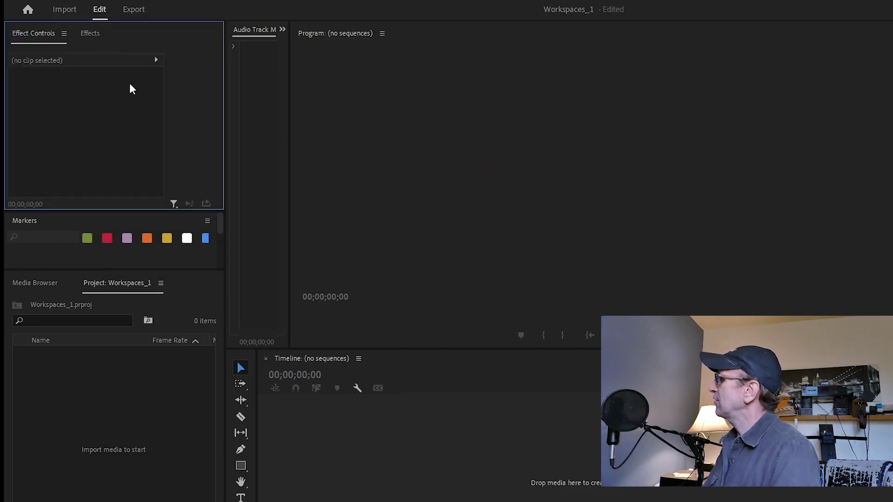
pyautogui.click(96, 33)
pyautogui.click(28, 39)
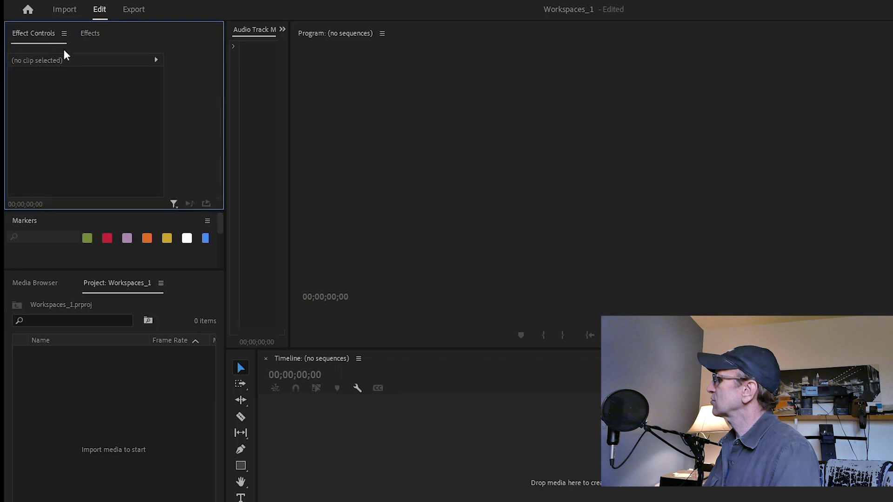
pyautogui.click(91, 37)
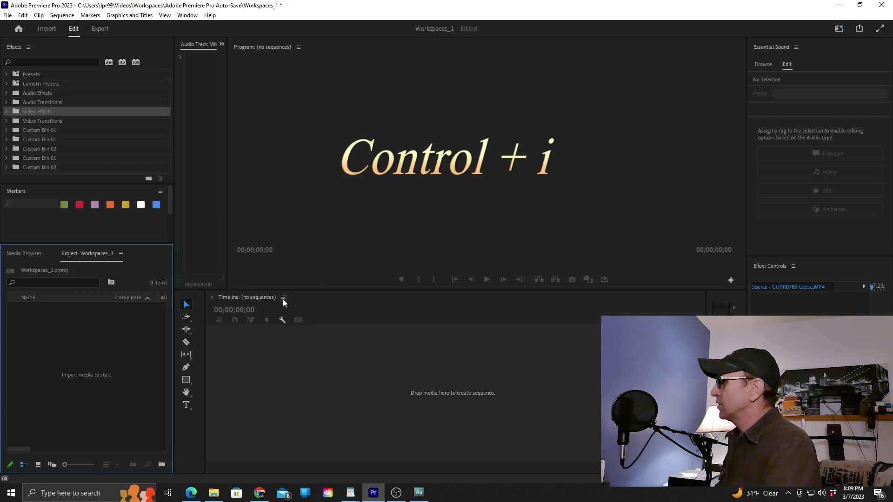
pyautogui.hotkey('ctrl', 'i')
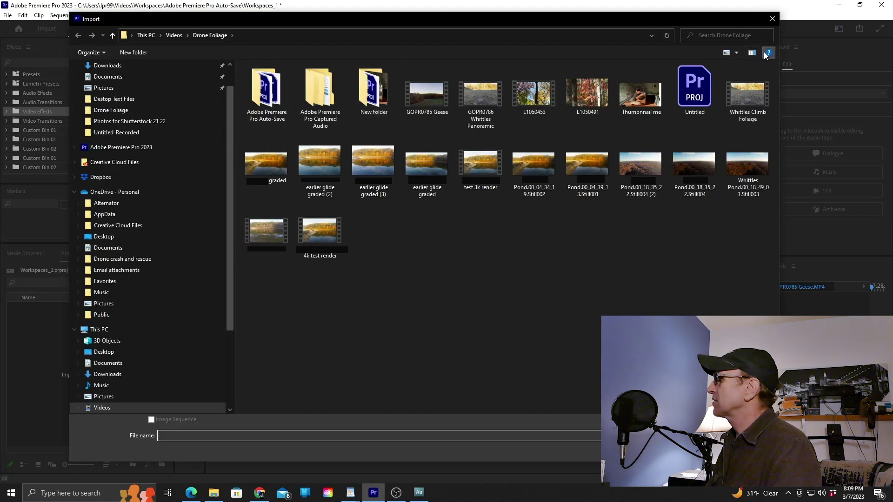
pyautogui.click(772, 18)
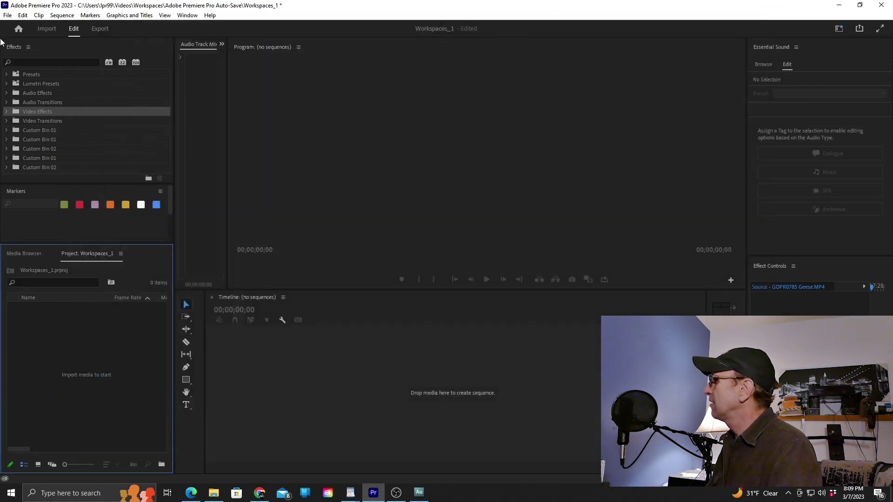
pyautogui.click(7, 16)
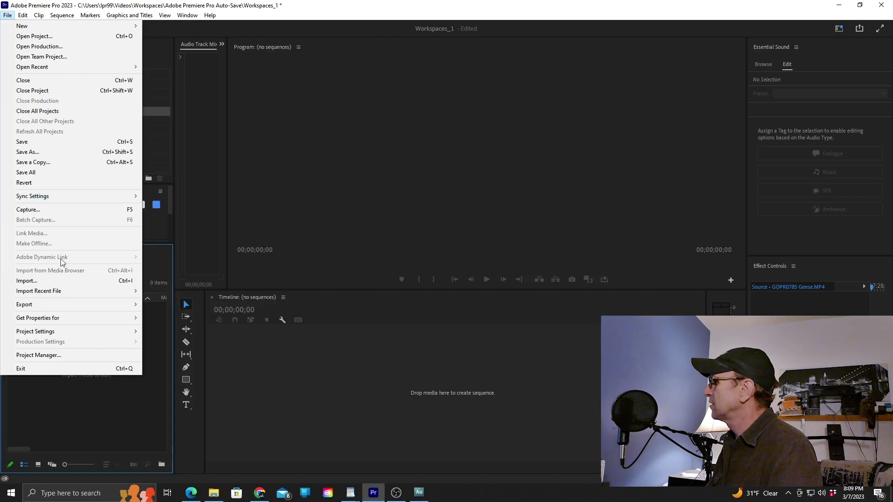
pyautogui.click(72, 282)
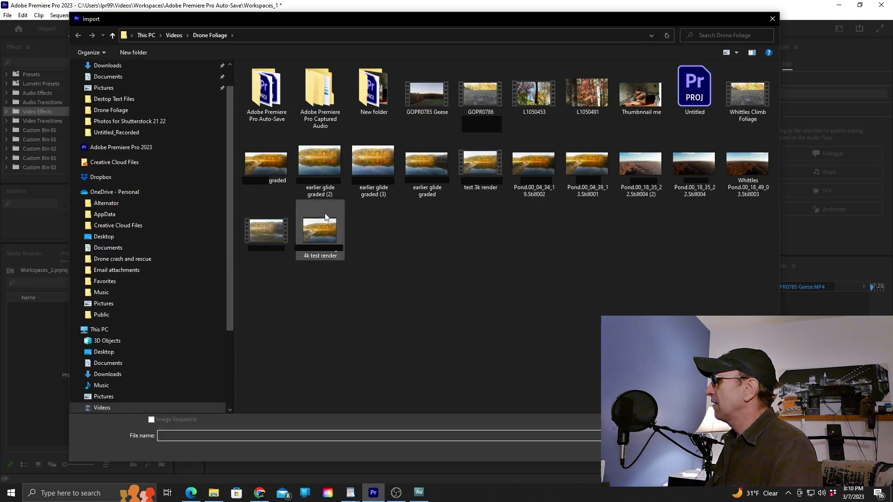
pyautogui.doubleClick(269, 165)
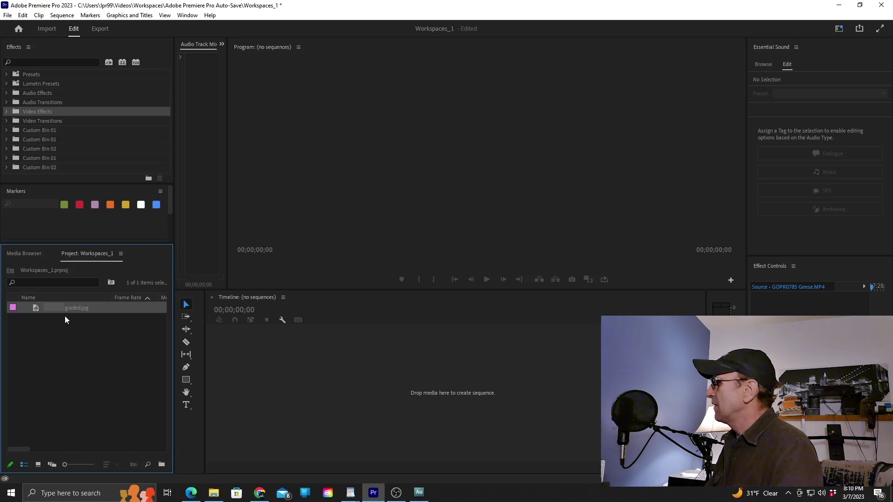
pyautogui.moveTo(194, 313); pyautogui.dragTo(293, 362)
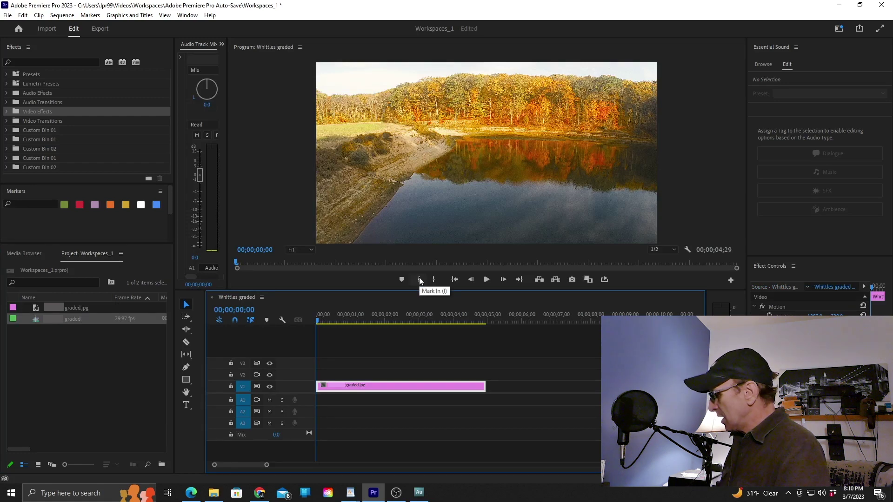
pyautogui.hotkey('ctrl', 'z')
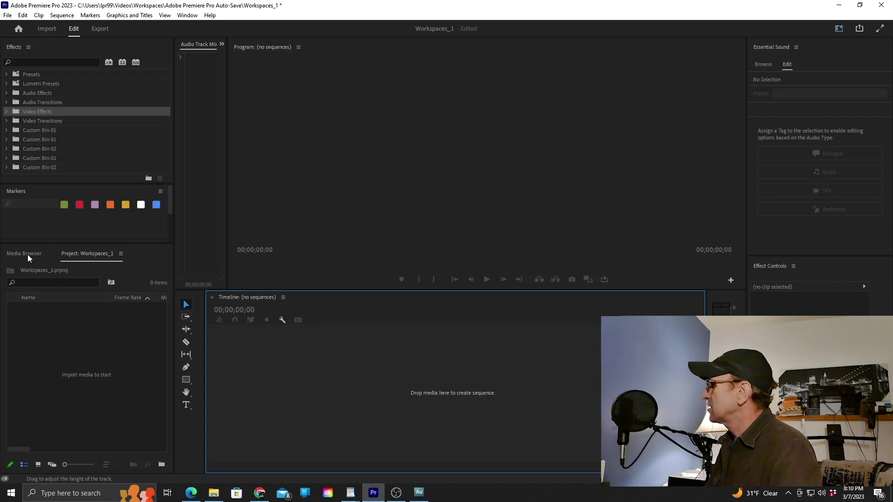
# Drag graded.jpg from the Media Browser onto the empty timeline, then return to the Project panel.
pyautogui.click(27, 255)
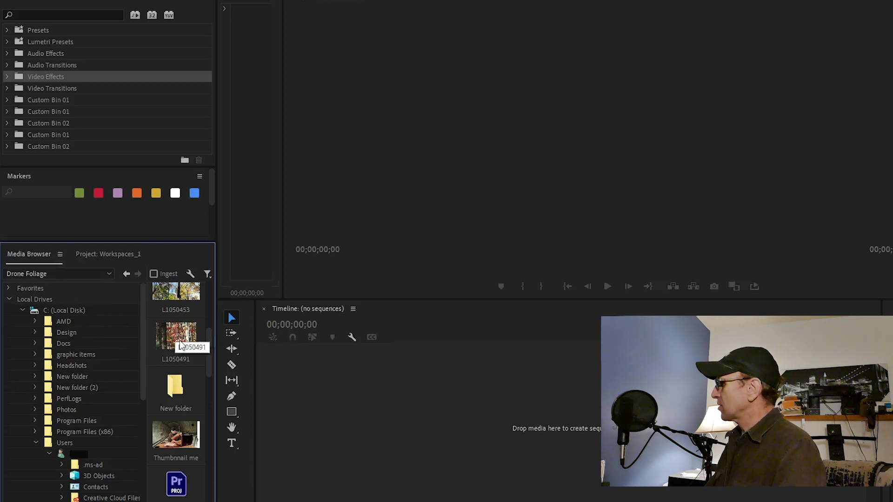
pyautogui.scroll(1, 177, 338)
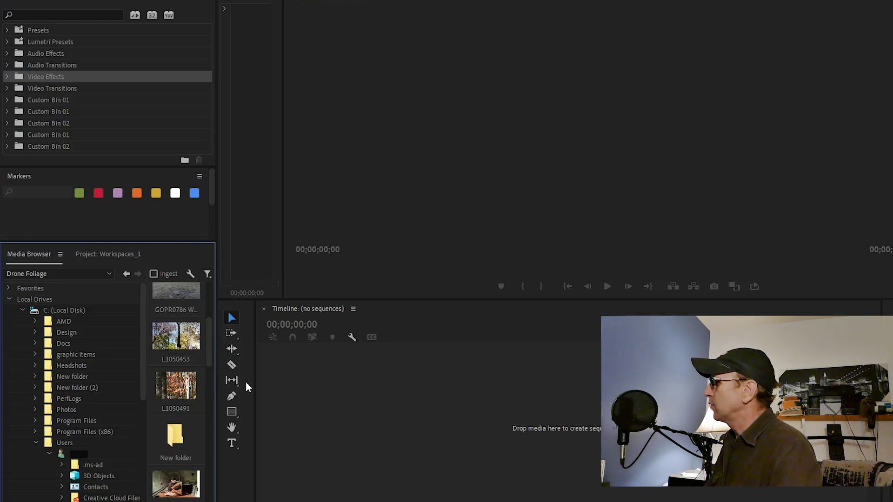
pyautogui.scroll(-3, 172, 343)
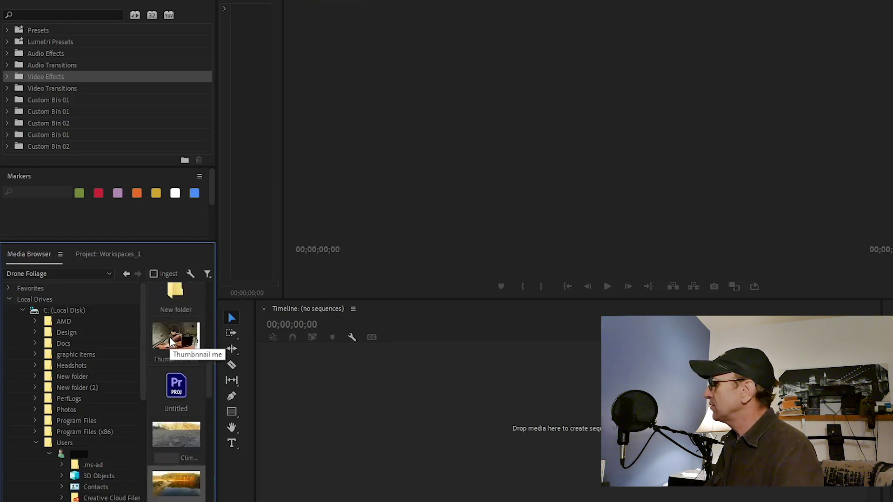
pyautogui.scroll(-1, 181, 320)
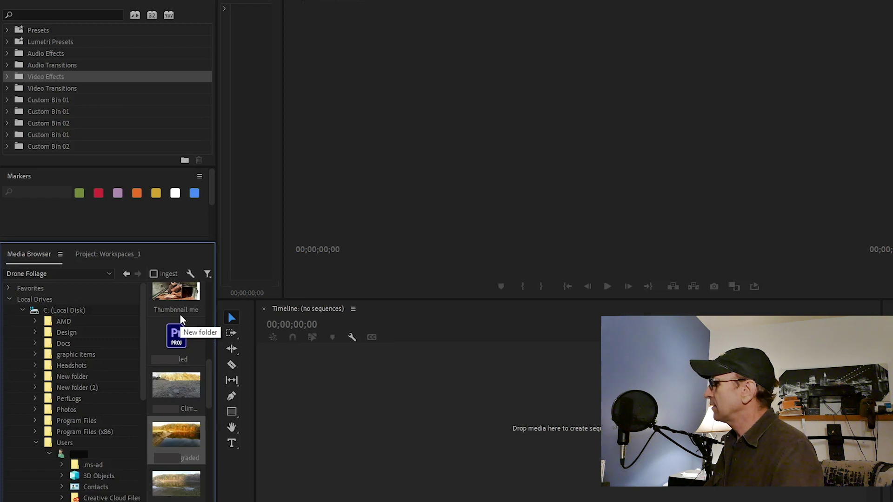
pyautogui.scroll(-1, 180, 320)
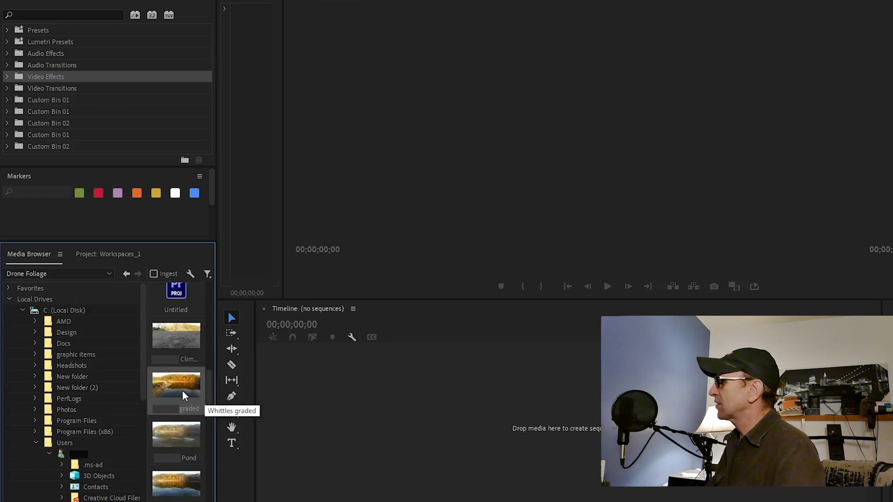
pyautogui.moveTo(372, 417); pyautogui.dragTo(371, 418)
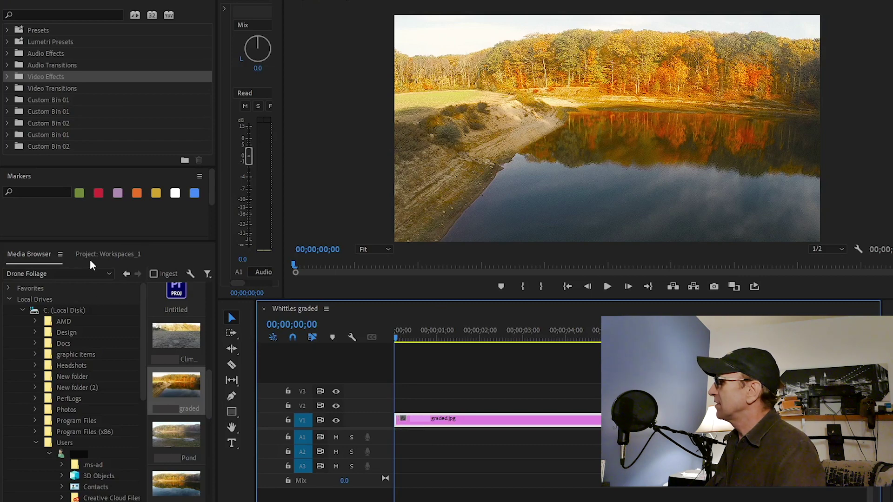
pyautogui.click(106, 254)
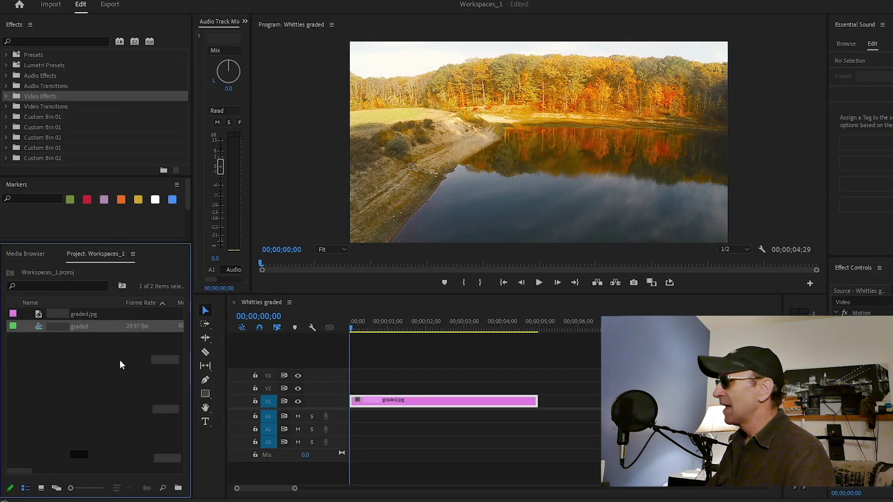